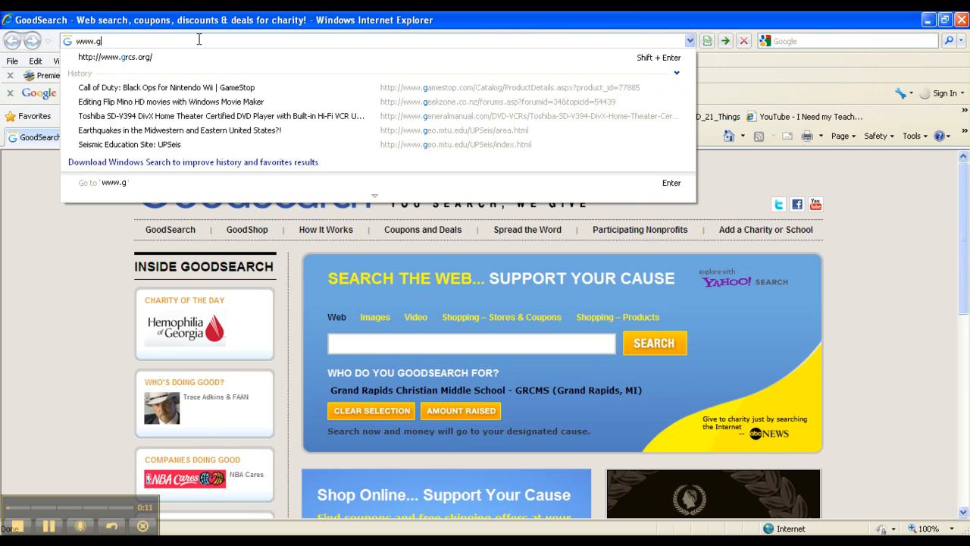
# - Go to grcs.org and open the STUDENT GMAIL sign-in page from the LOGIN menu
pyautogui.write('g')
pyautogui.press('Return')
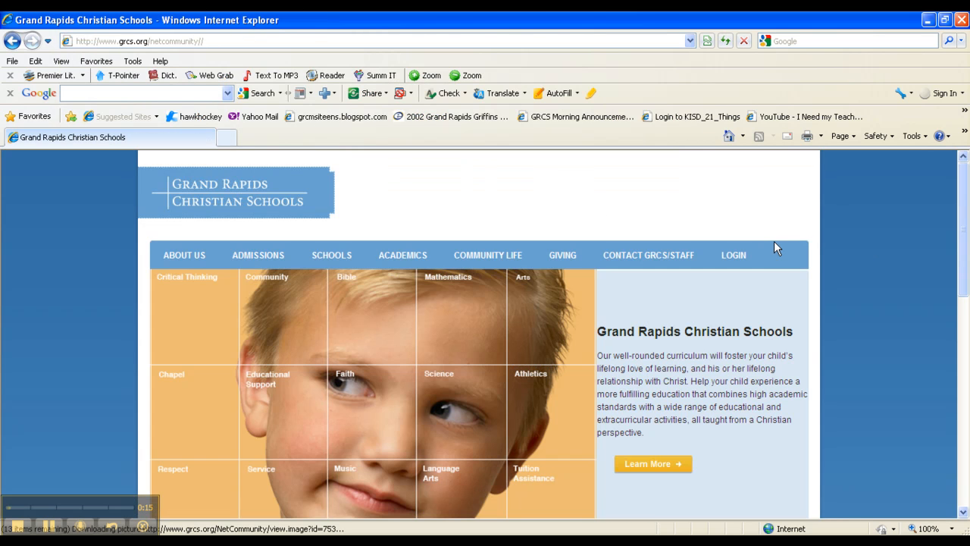
pyautogui.moveTo(742, 256)
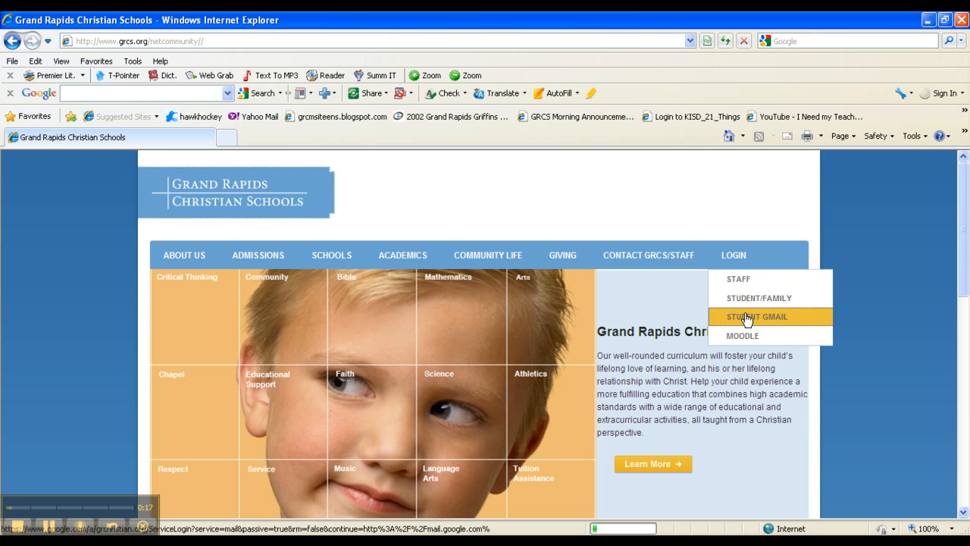
pyautogui.click(746, 318)
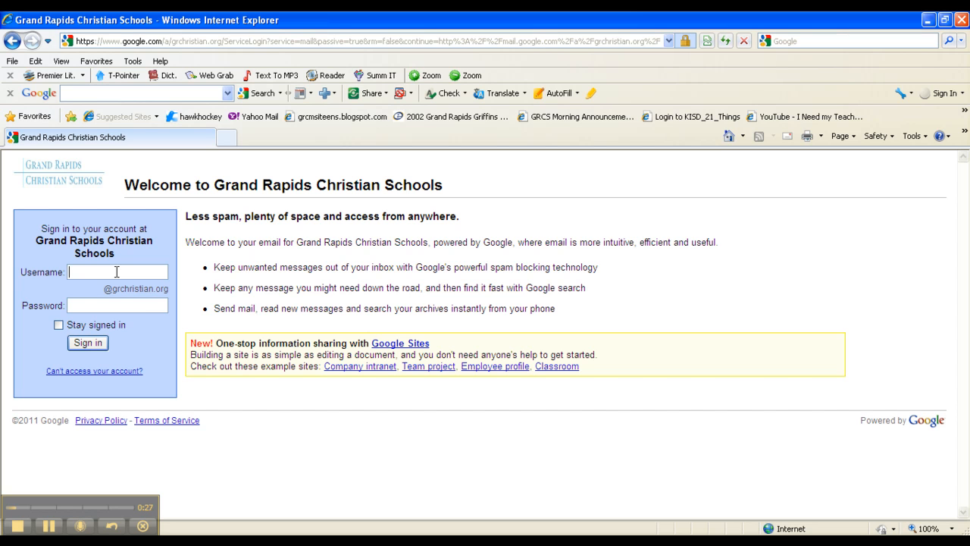
# - Enter the student's username and six-character password in the school sign-in form
pyautogui.press('Tab')
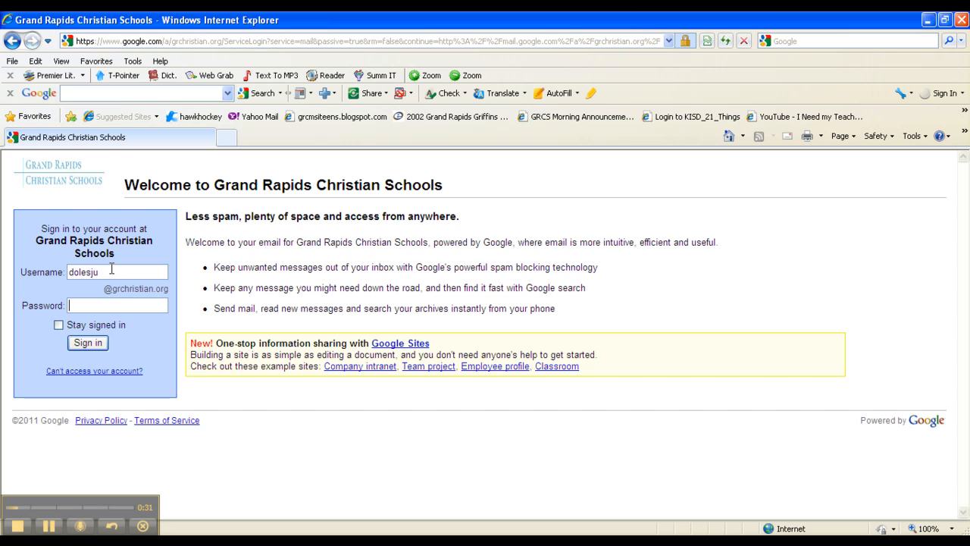
pyautogui.write('••••')
pyautogui.write('••')
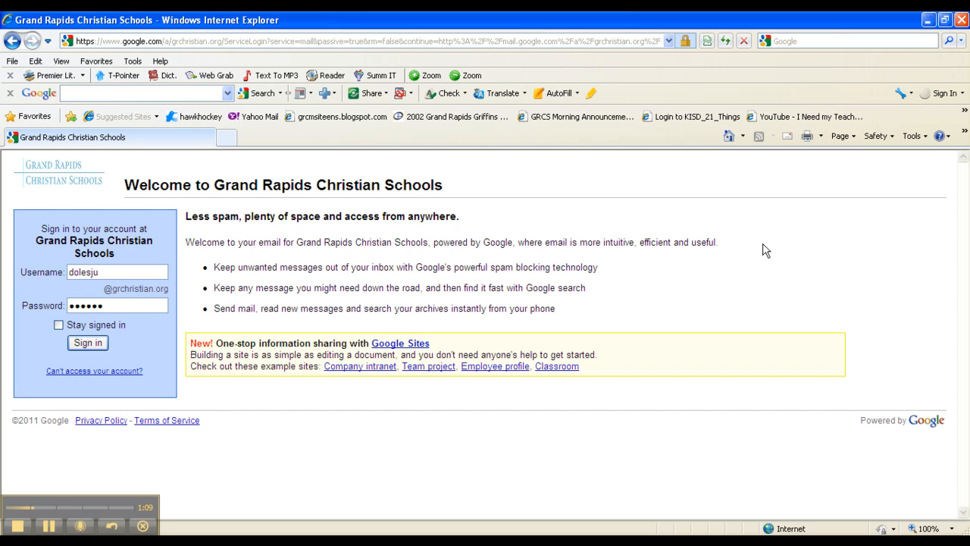
# - Load gmail.com from the address bar's suggestion
pyautogui.click(416, 43)
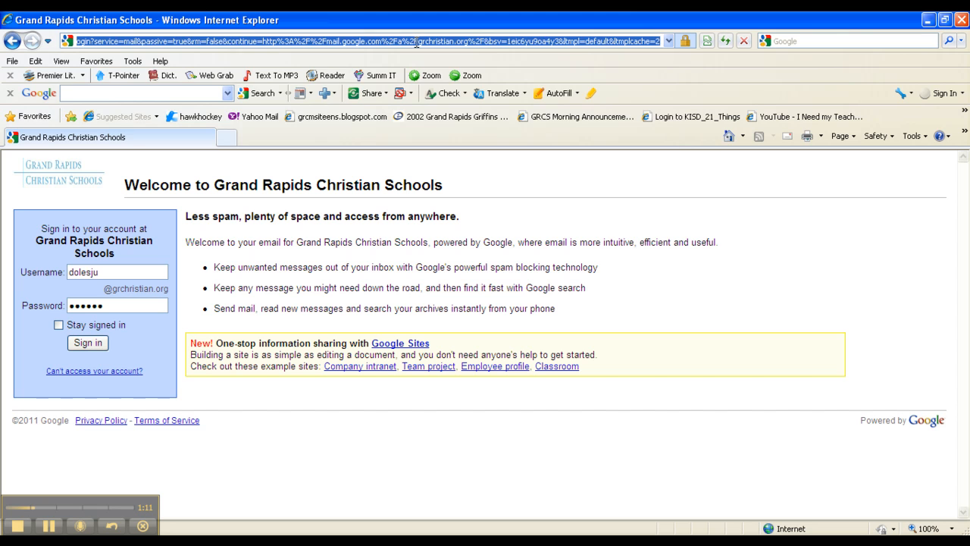
pyautogui.write('gma')
pyautogui.press('Down')
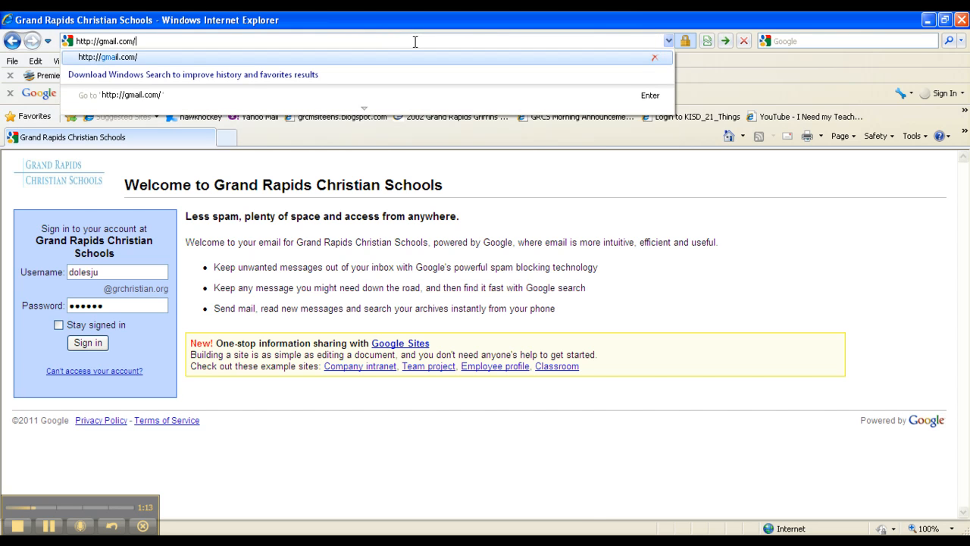
pyautogui.press('Return')
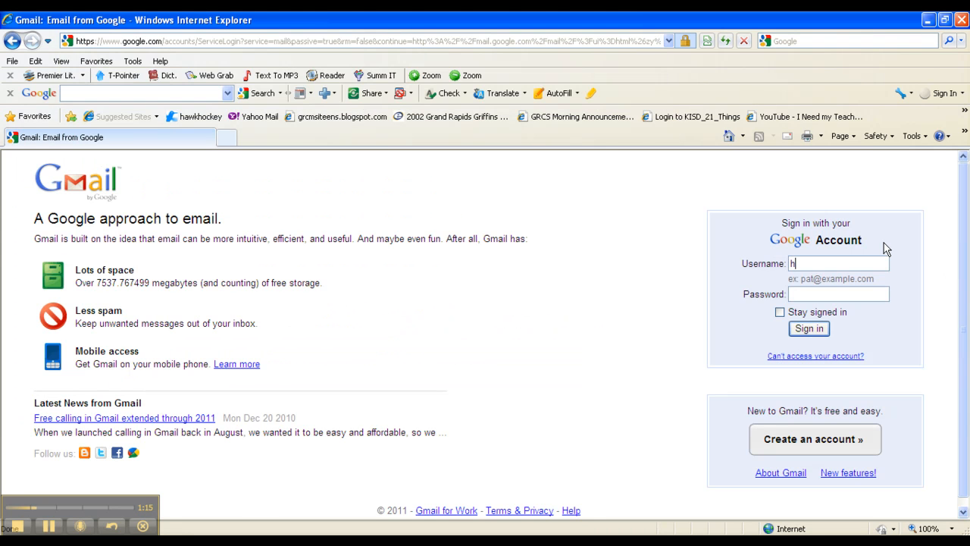
# - Sign in to Gmail with the account's username and password
pyautogui.press('Tab')
pyautogui.write('********')
pyautogui.press('Return')
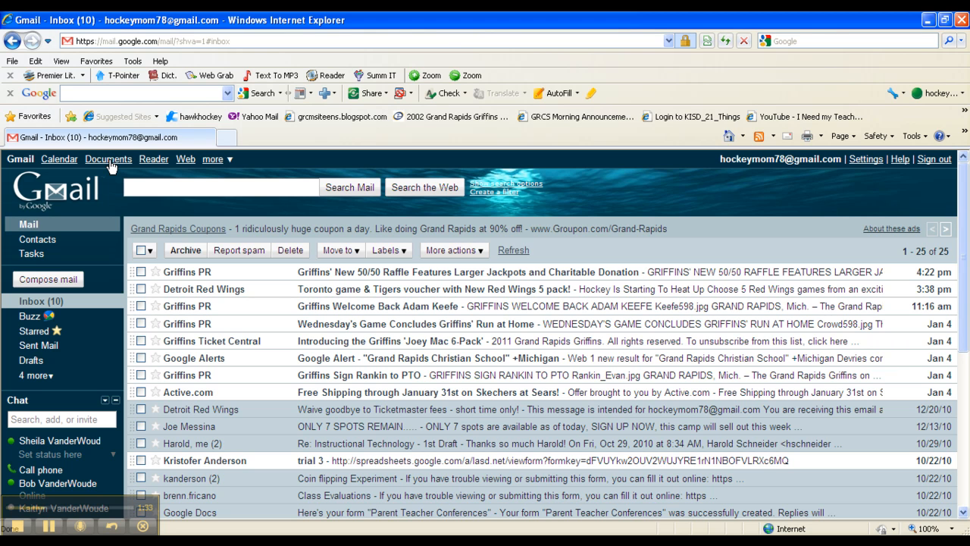
# - Open Google Docs from Gmail's Documents link, maximize it, and show the Create new choices
pyautogui.click(110, 162)
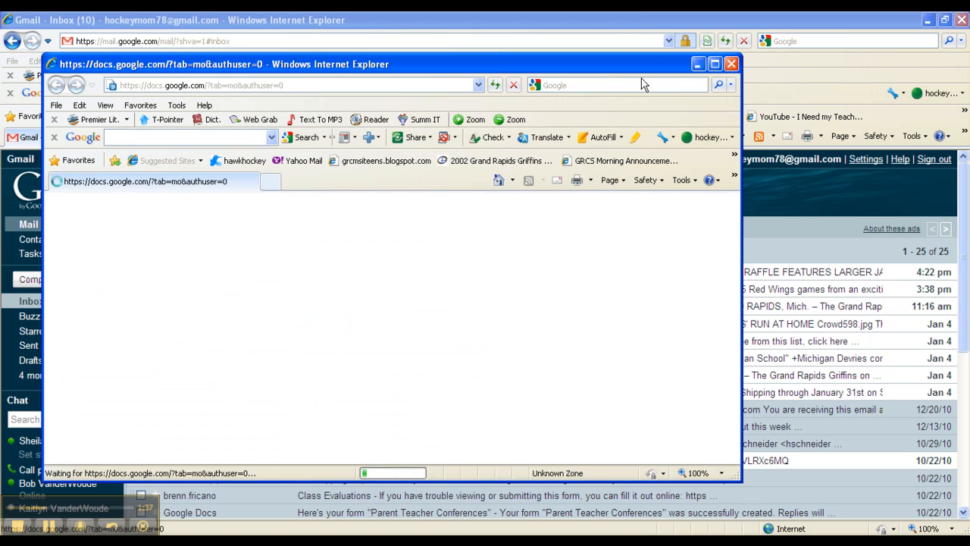
pyautogui.click(714, 64)
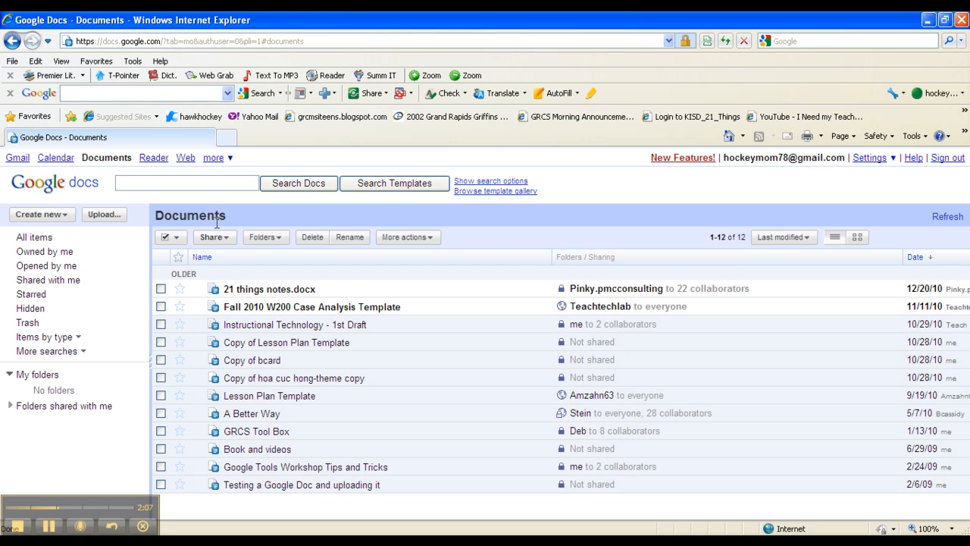
pyautogui.click(66, 218)
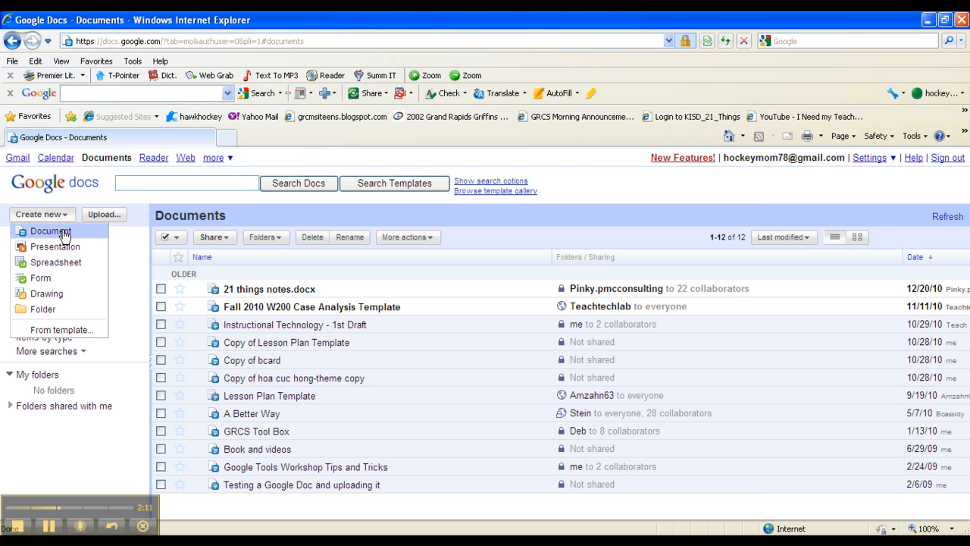
# - Create a new blank document, maximized, with the heading 'Ad Techniques'
pyautogui.click(64, 235)
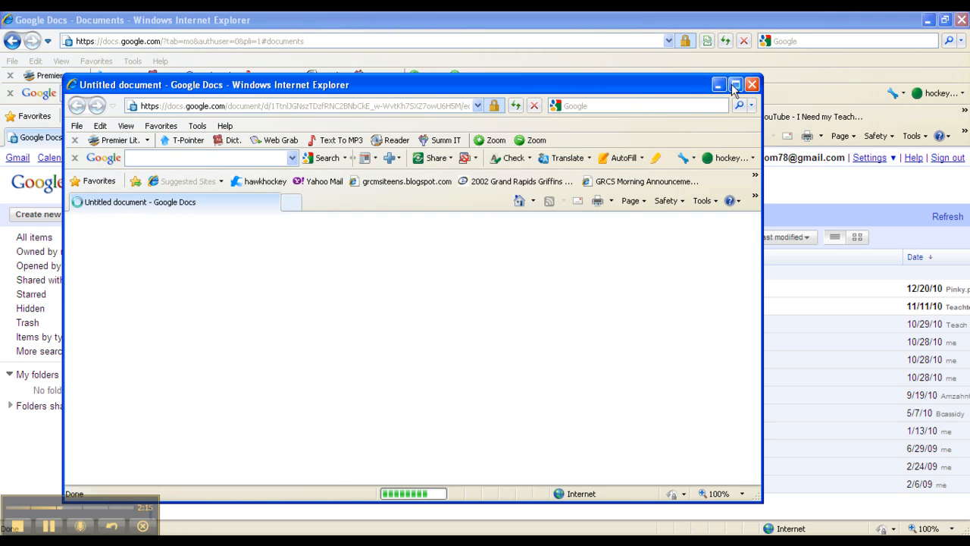
pyautogui.click(734, 88)
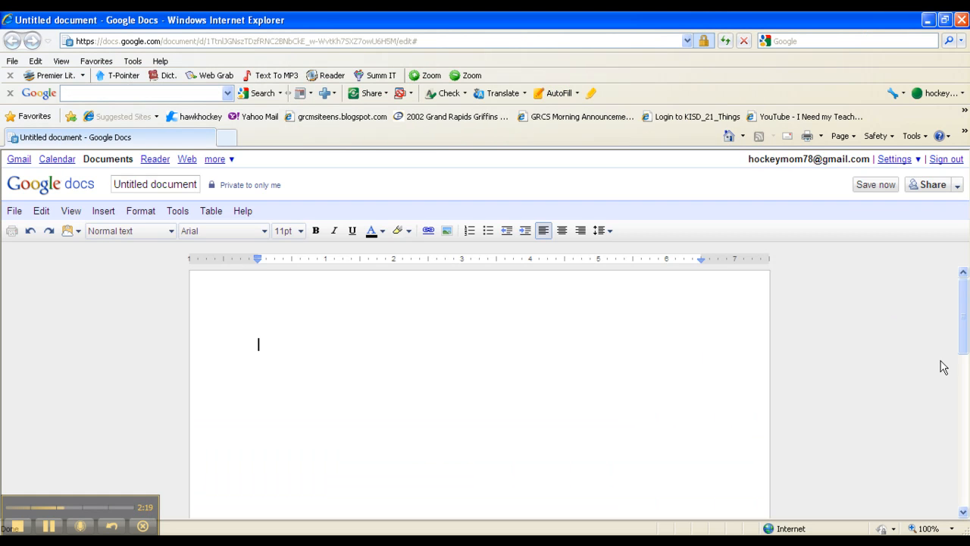
pyautogui.write('Ad Te')
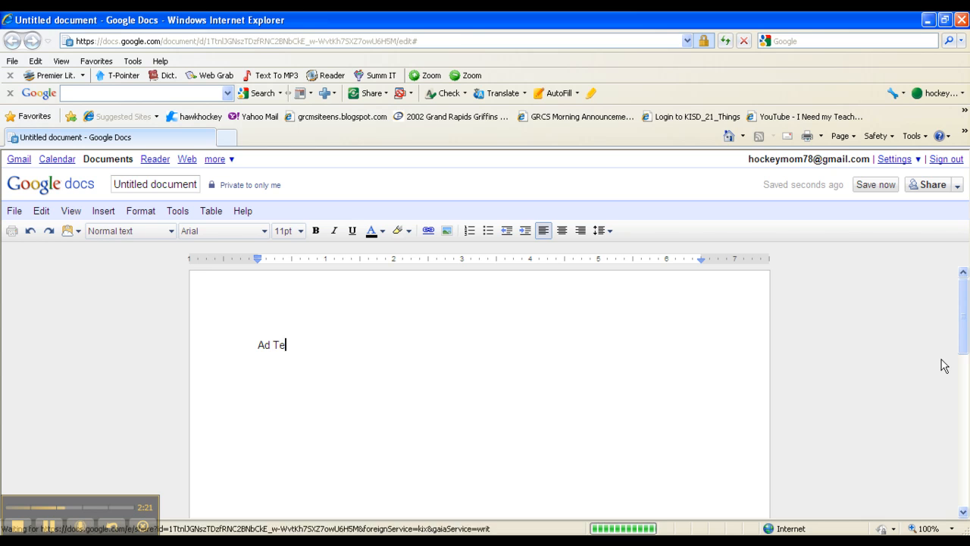
pyautogui.write('chniques')
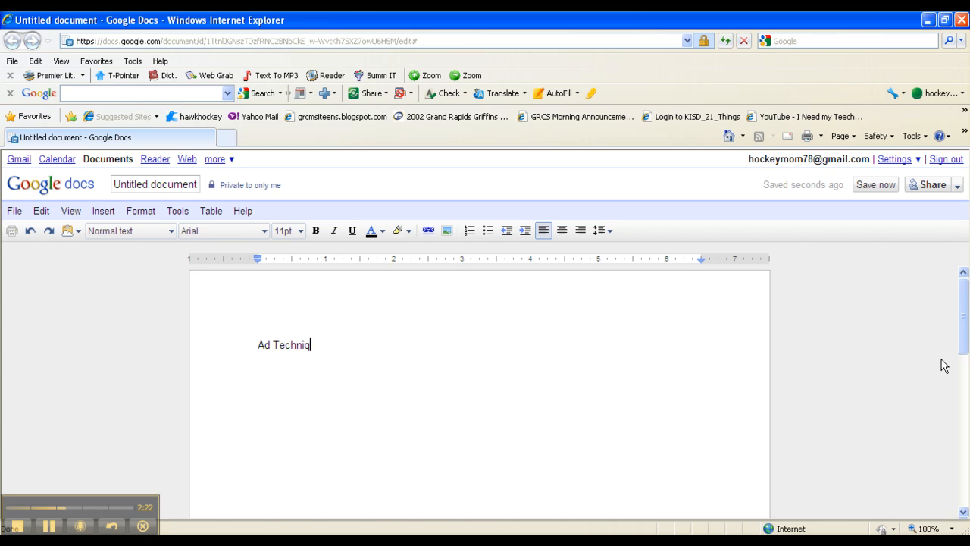
pyautogui.press('Return')
pyautogui.press('Return')
# - Add a bulleted list below the heading with 'Humor' and 'Statistics'
pyautogui.click(487, 231)
pyautogui.write('H')
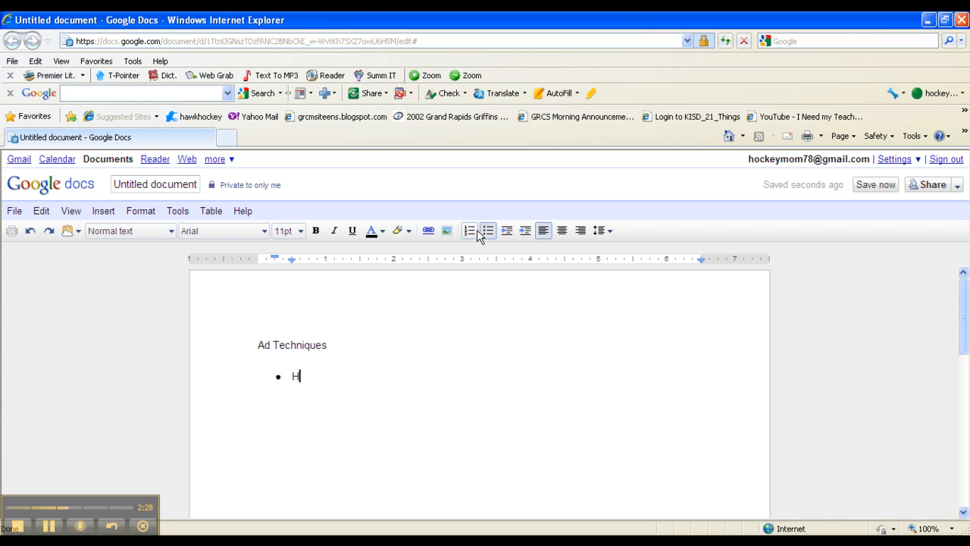
pyautogui.write('umor')
pyautogui.press('Return')
pyautogui.write('Stati')
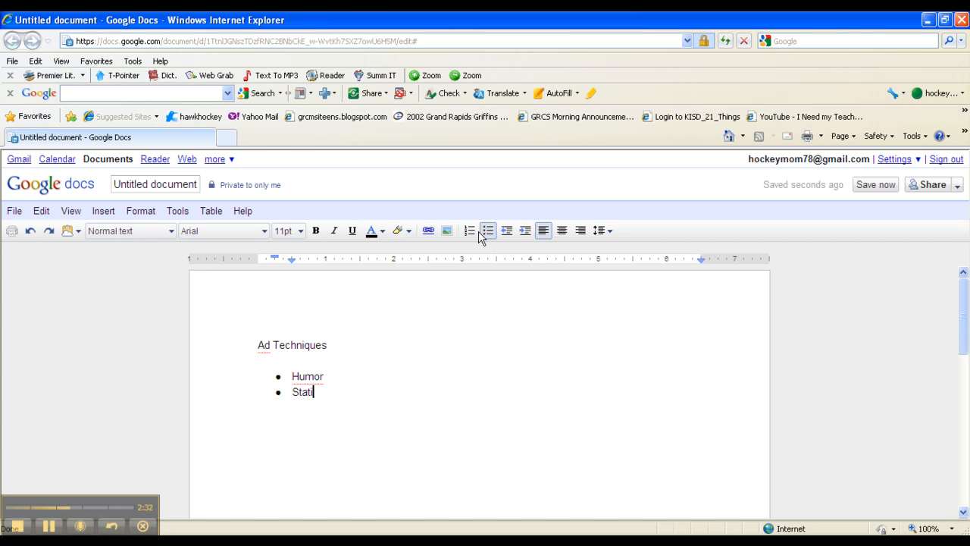
pyautogui.write('stics')
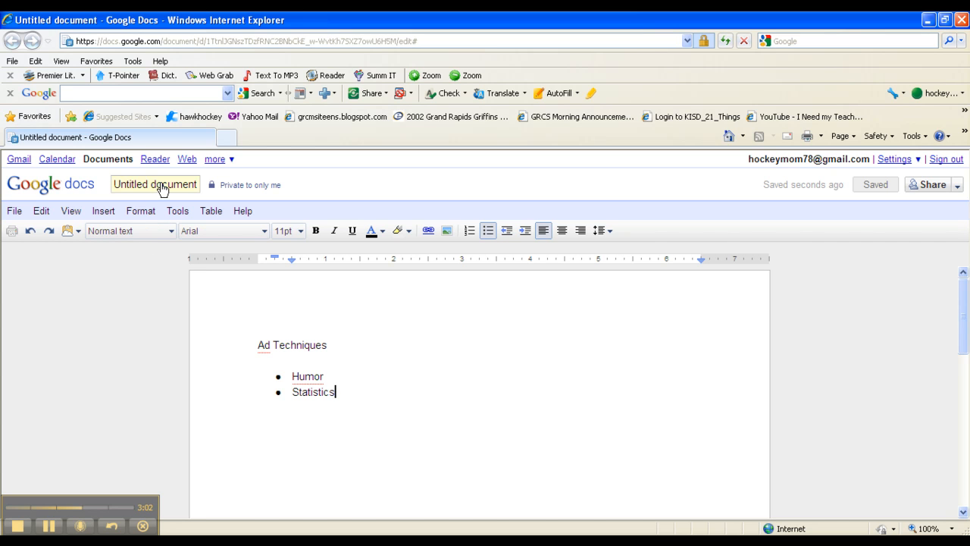
# - Rename the document from Untitled document to 'Ad Techniques' via File > Rename
pyautogui.click(18, 214)
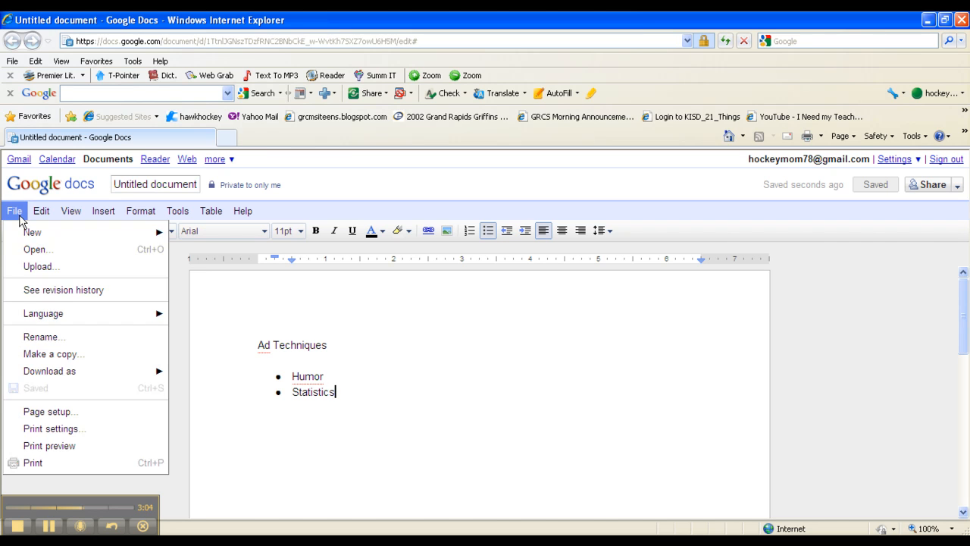
pyautogui.click(38, 338)
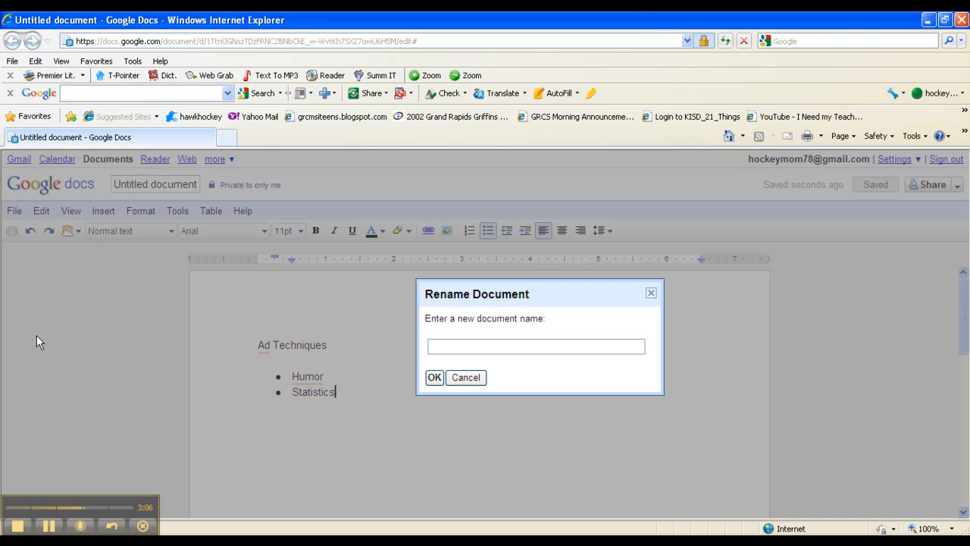
pyautogui.write('Ad Techniques')
pyautogui.press('Return')
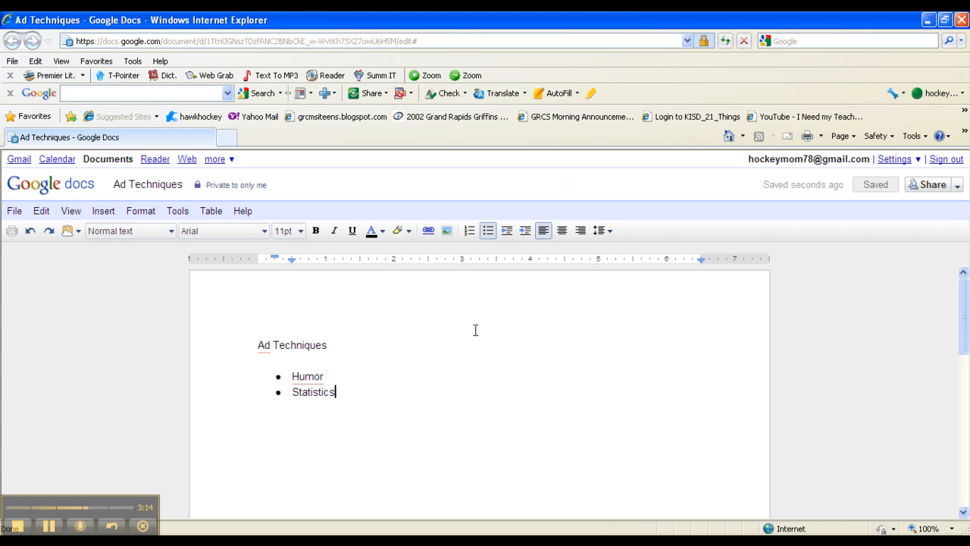
# - Share the document with a chosen contact, keeping the Can edit permission
pyautogui.click(922, 190)
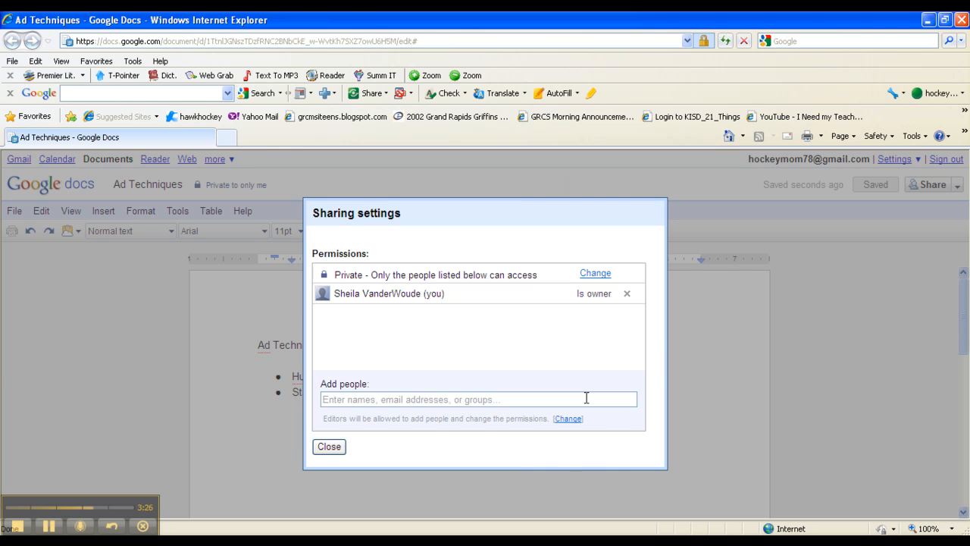
pyautogui.click(586, 397)
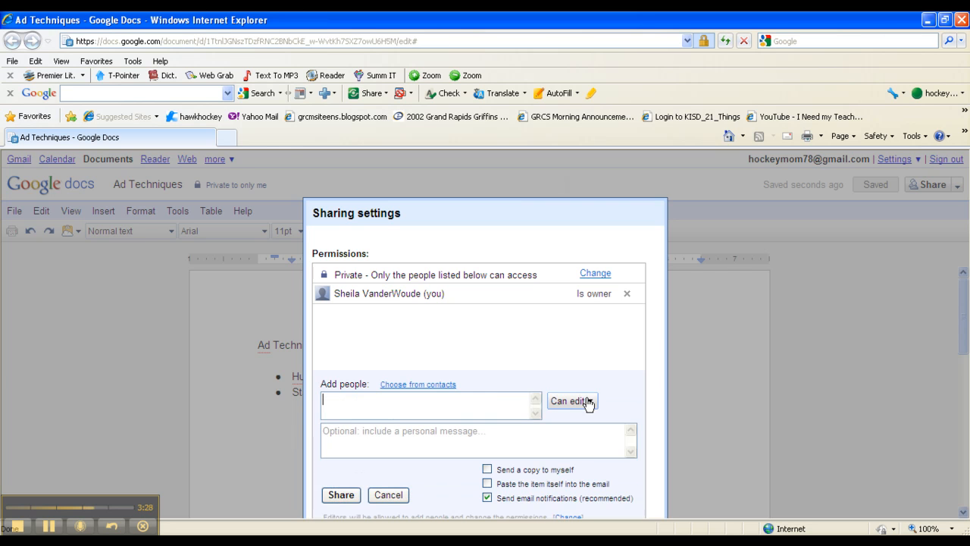
pyautogui.write('key')
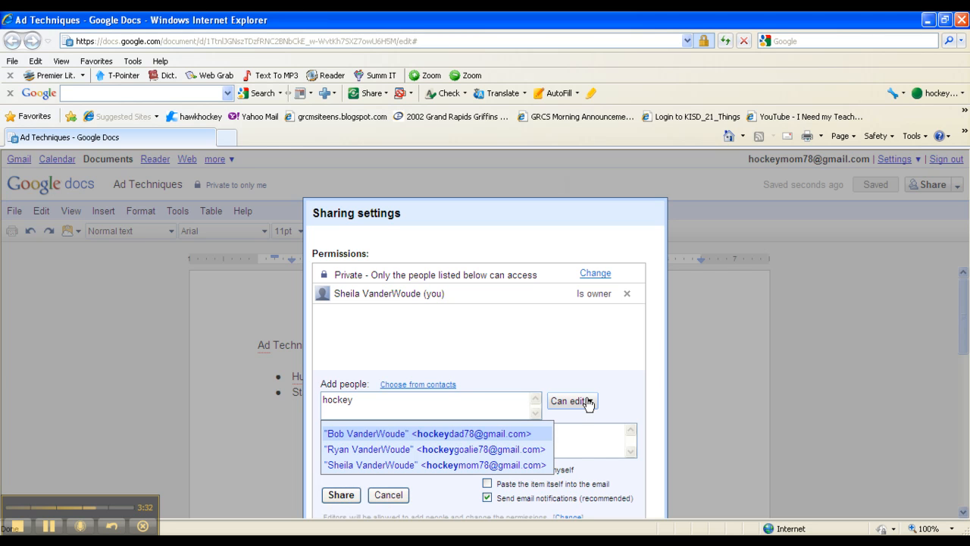
pyautogui.click(498, 438)
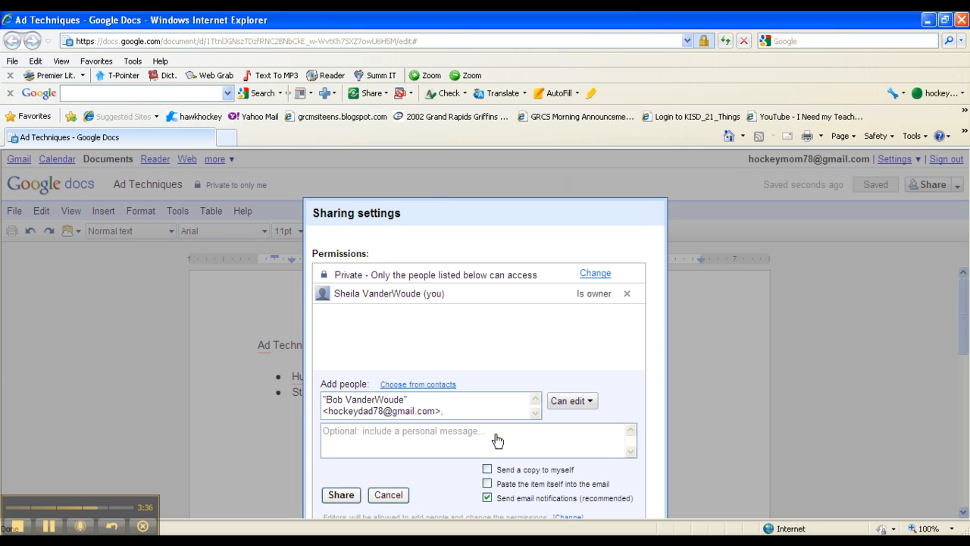
pyautogui.click(589, 402)
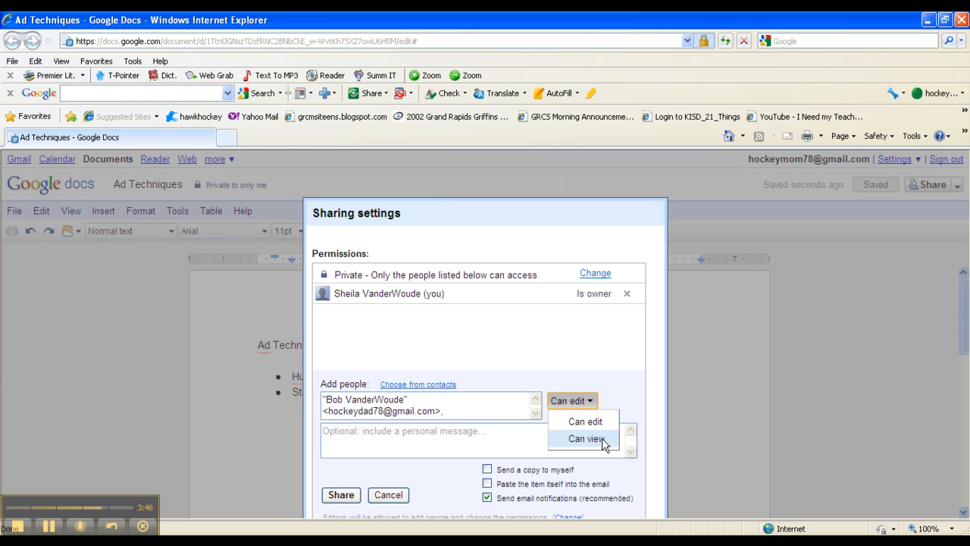
pyautogui.click(629, 385)
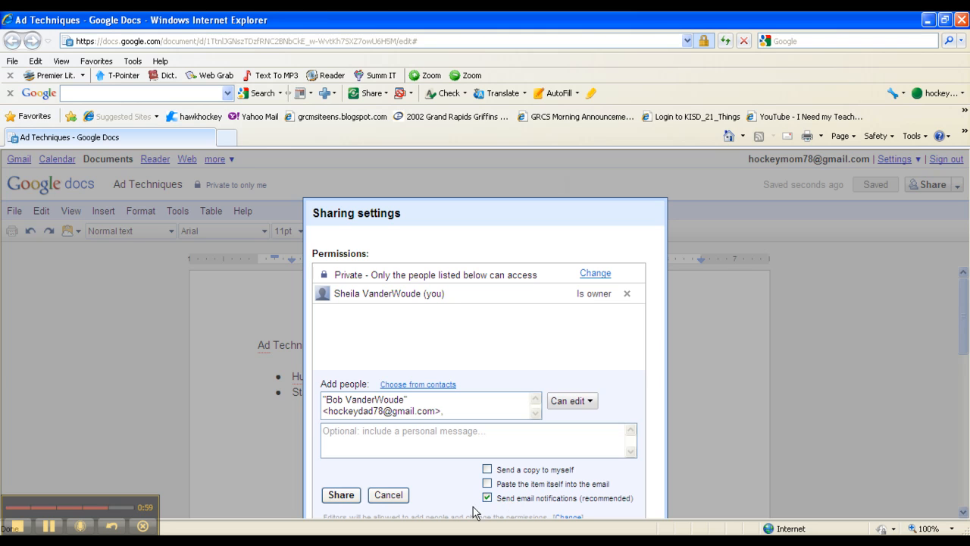
pyautogui.click(355, 494)
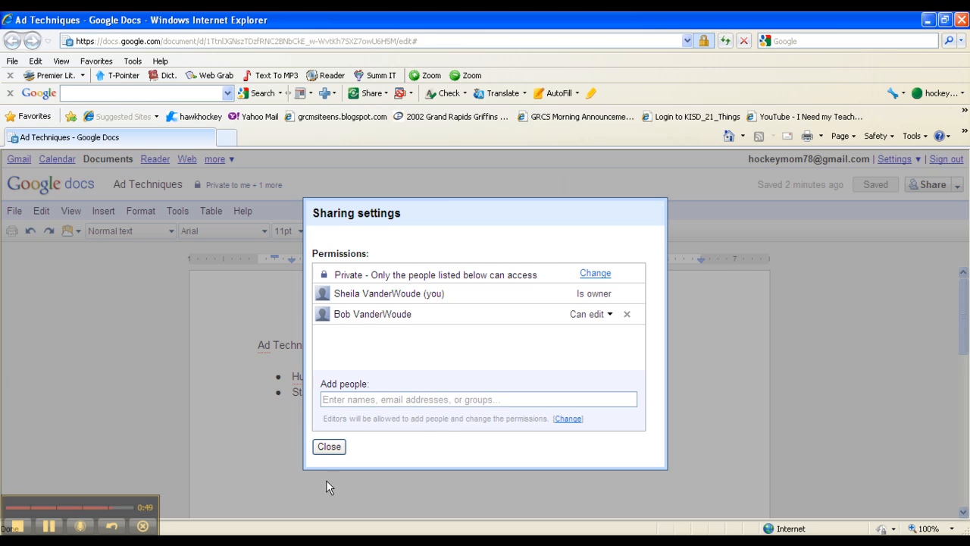
# - Close Sharing settings and insert a 'Testimonial' bullet above 'Humor'
pyautogui.click(330, 448)
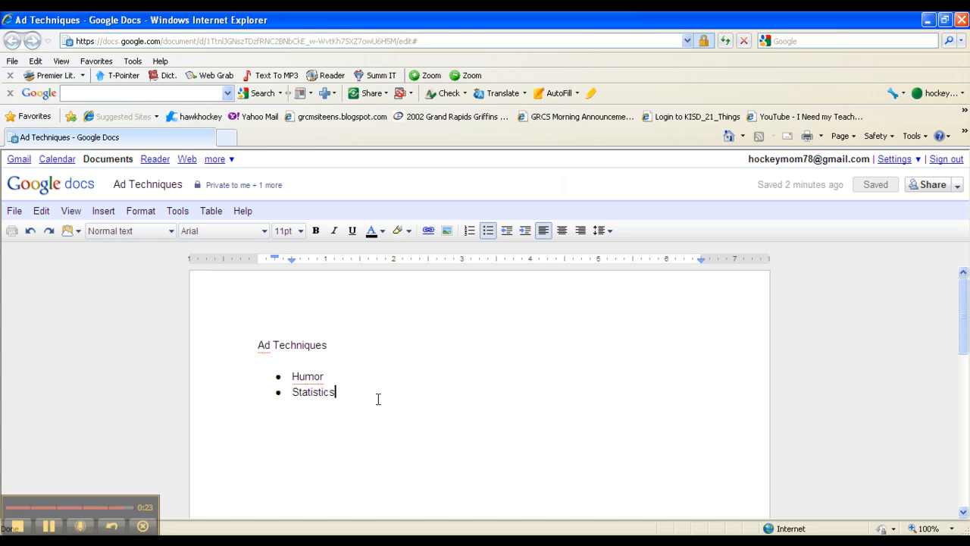
pyautogui.click(293, 376)
pyautogui.write('Tes')
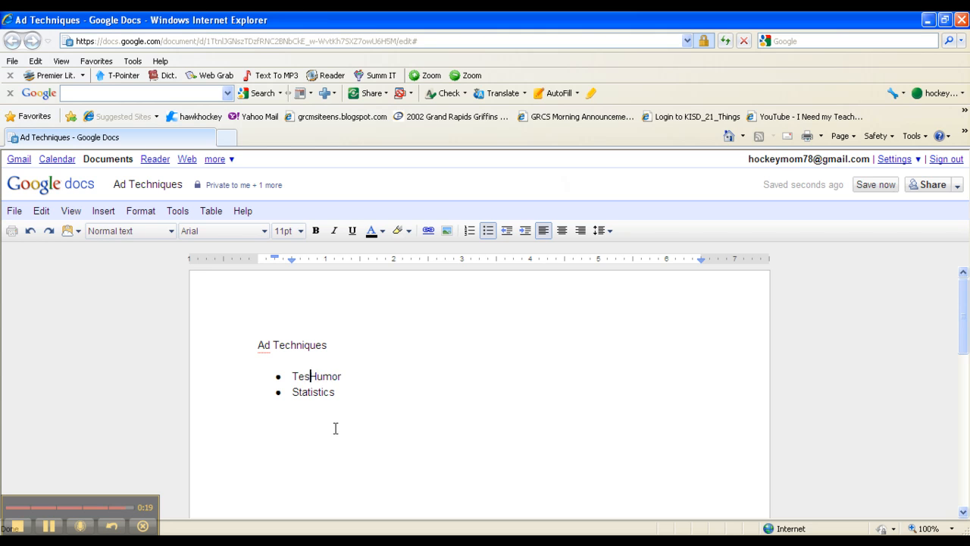
pyautogui.write('timonial')
pyautogui.press('Return')
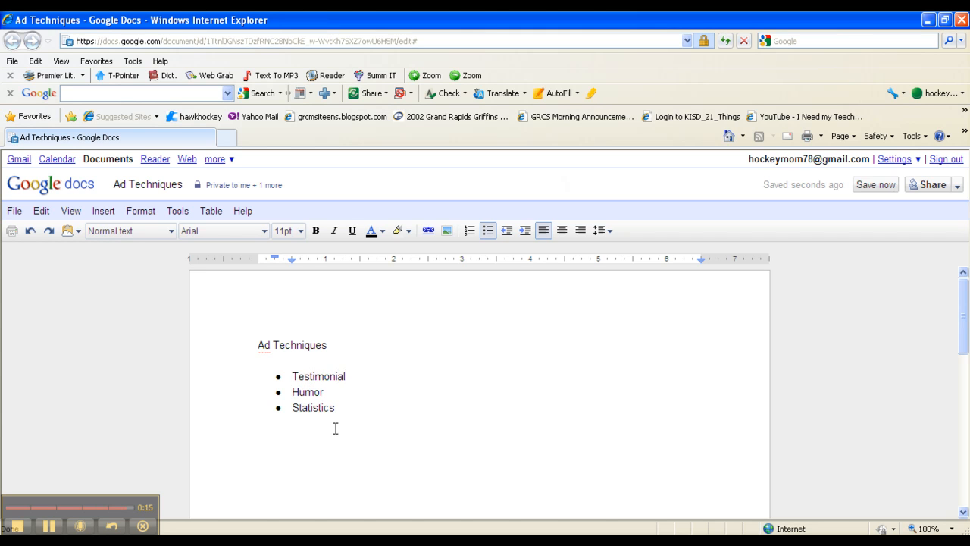
# - Add a 'Sense Appeal' bullet after 'Humor', followed by a new empty bullet
pyautogui.click(341, 392)
pyautogui.press('Return')
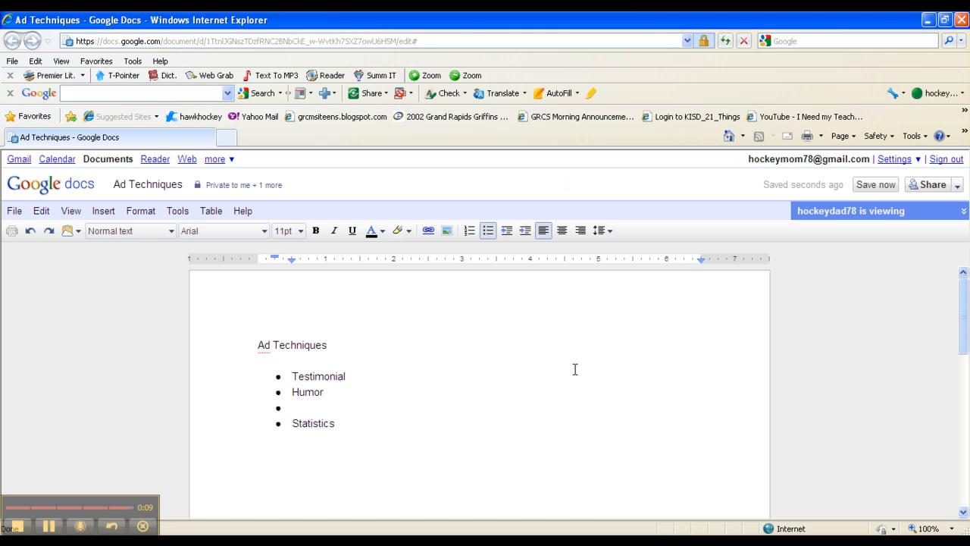
pyautogui.write('Sense')
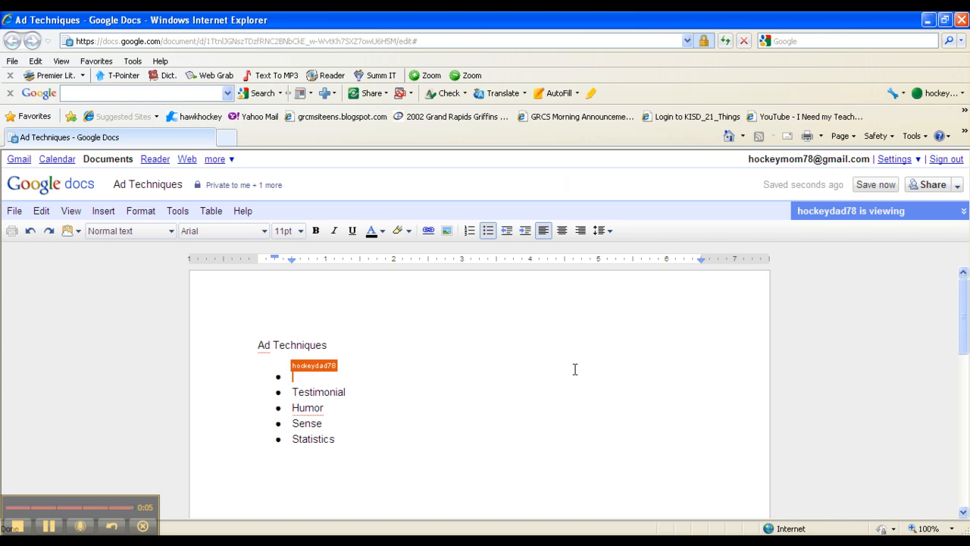
pyautogui.write(' Appeal')
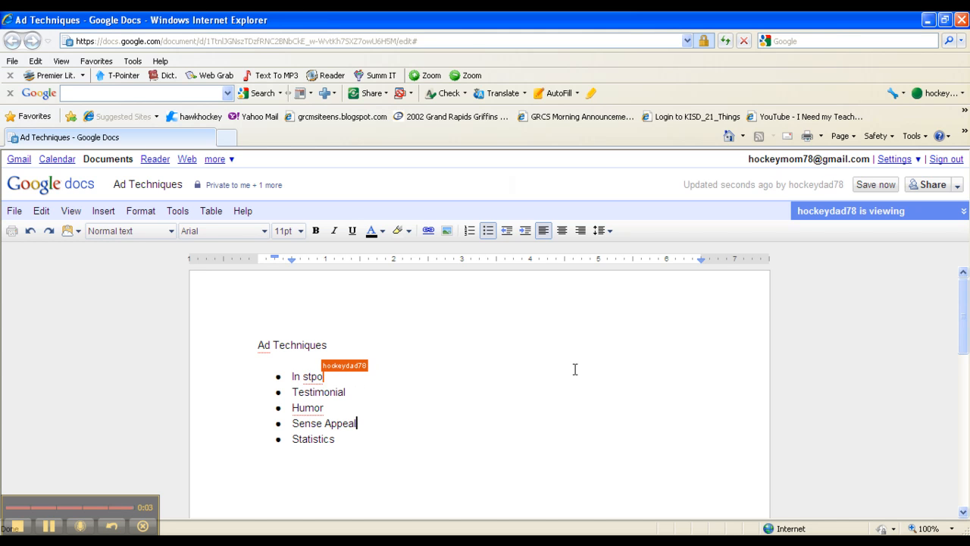
pyautogui.press('Return')
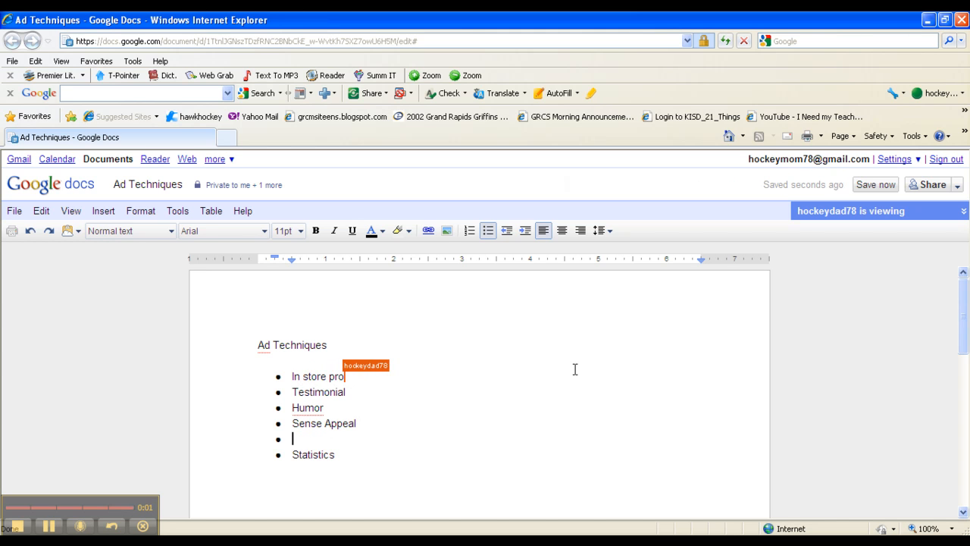